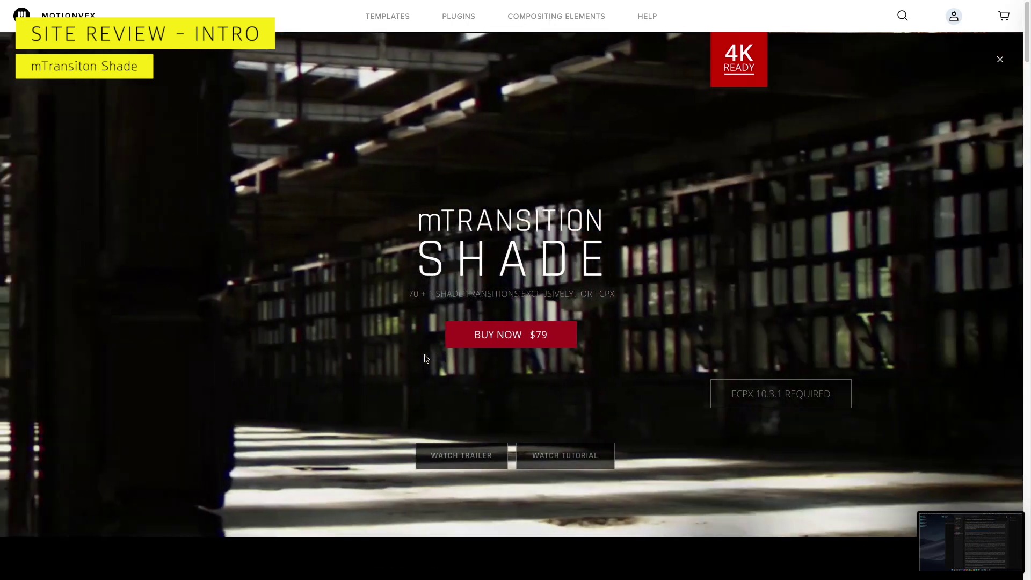
Look over the introduction and feature sections of the mTransition Shade product page down to the transition previews
scroll(424, 357, down, 7)
scroll(425, 357, down, 10)
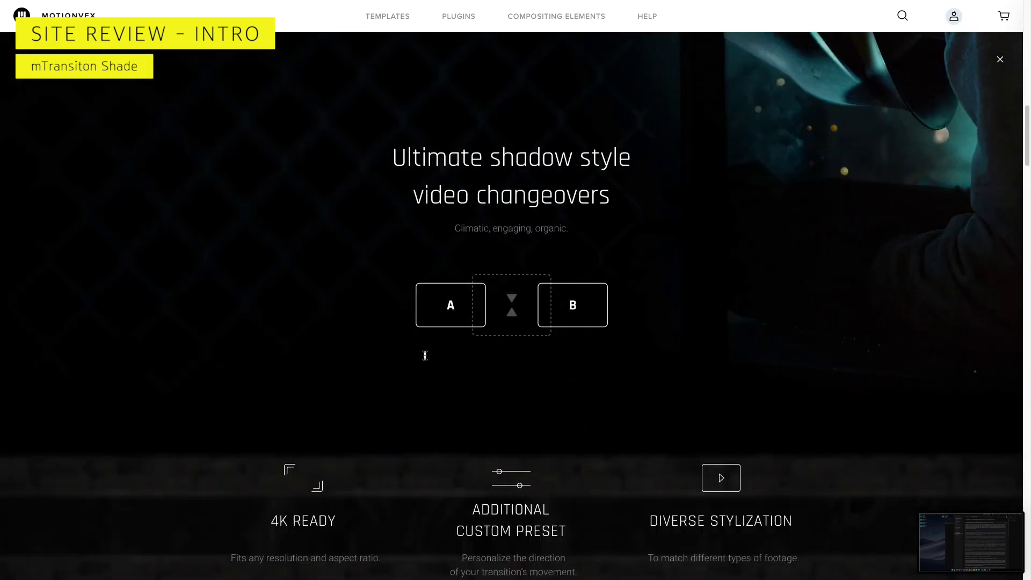
scroll(426, 359, down, 15)
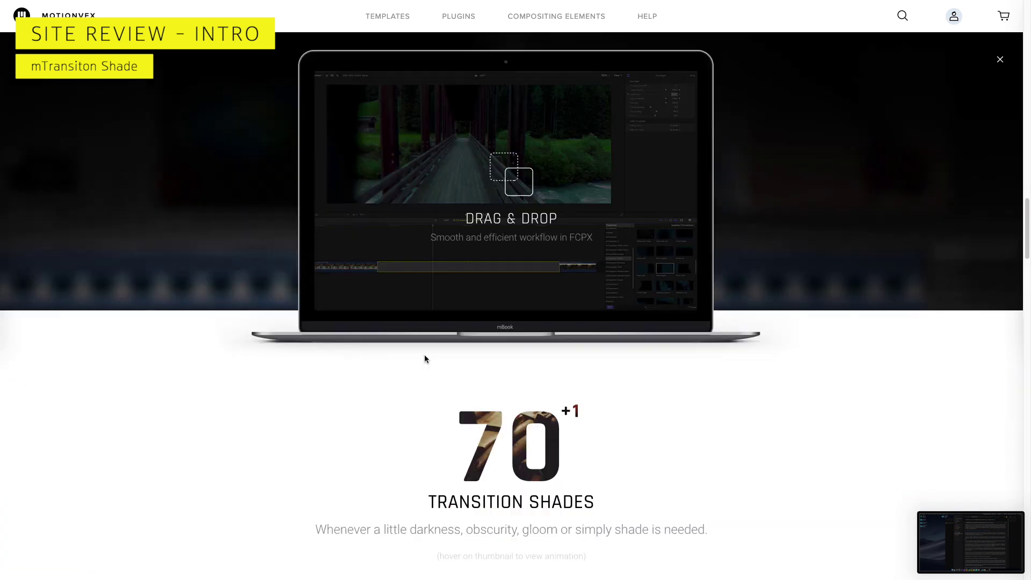
scroll(426, 358, down, 3)
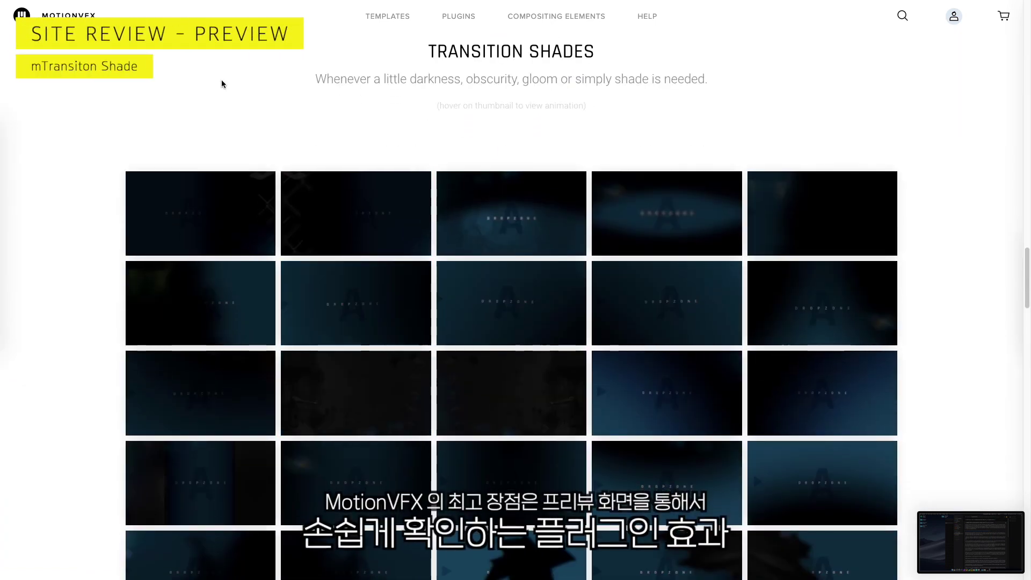
Examine the animated preview thumbnails of the Transition Shades on the product page
mouse_move(231, 176)
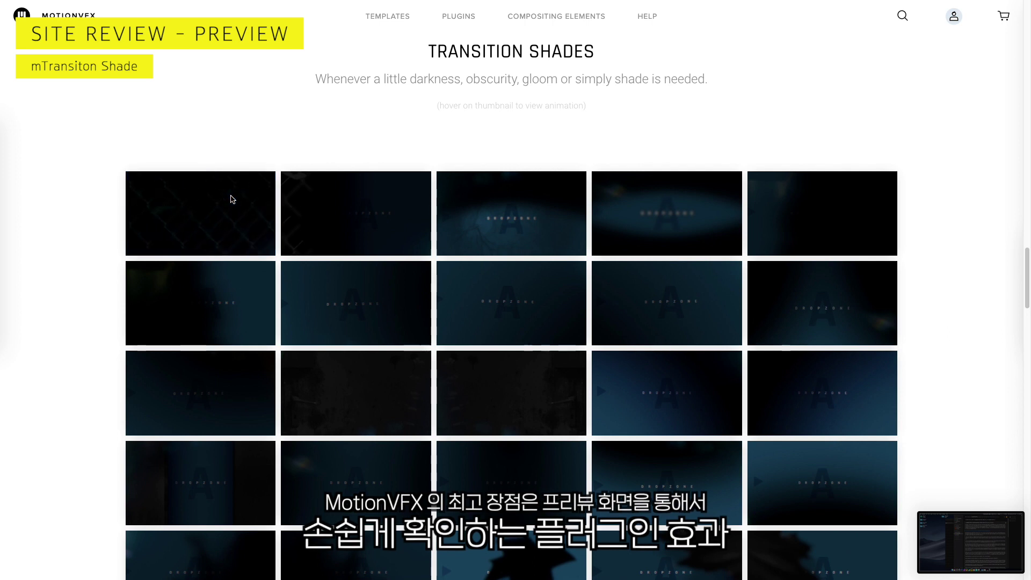
scroll(341, 120, down, 2)
mouse_move(531, 503)
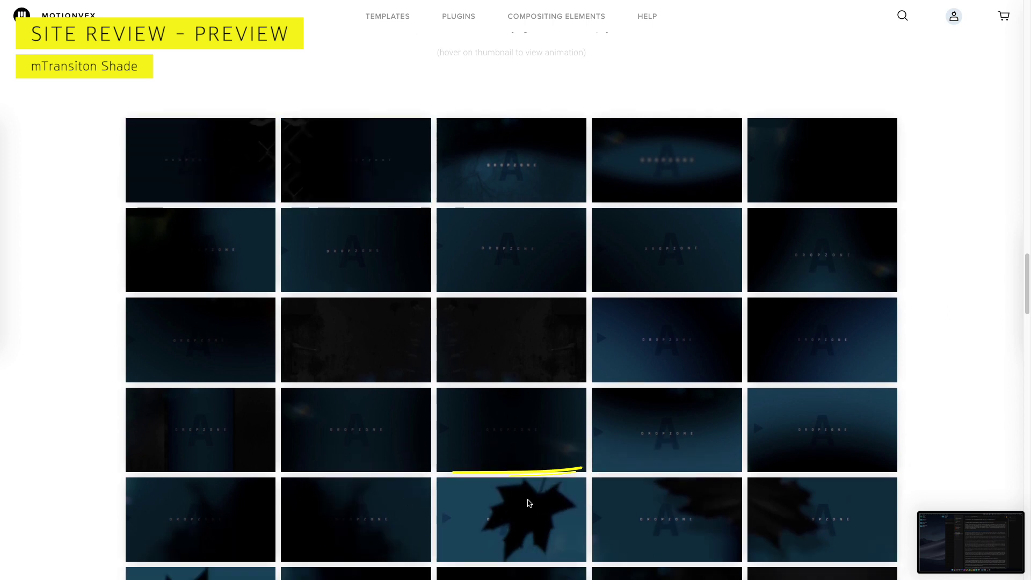
scroll(535, 512, down, 4)
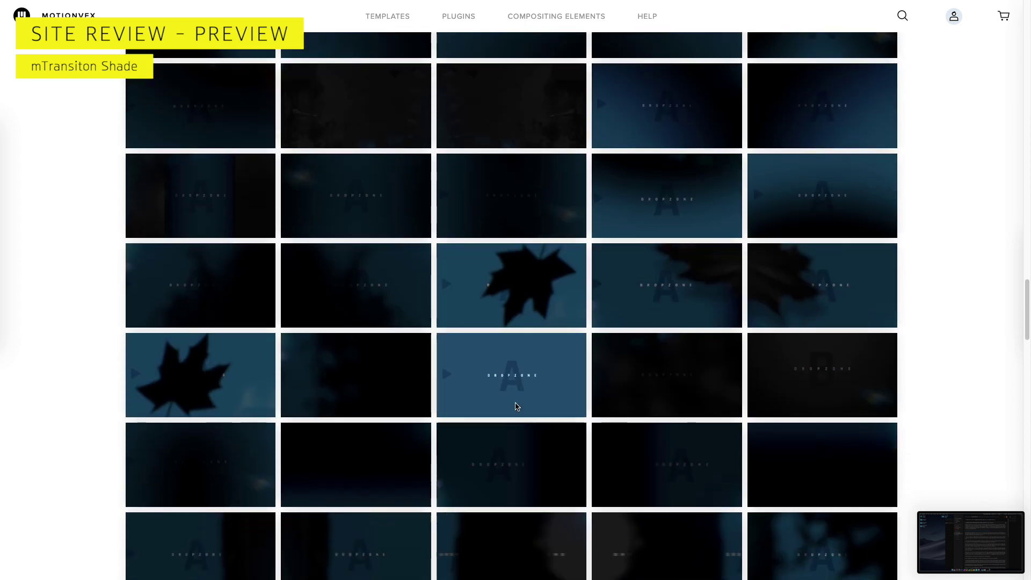
scroll(516, 407, down, 4)
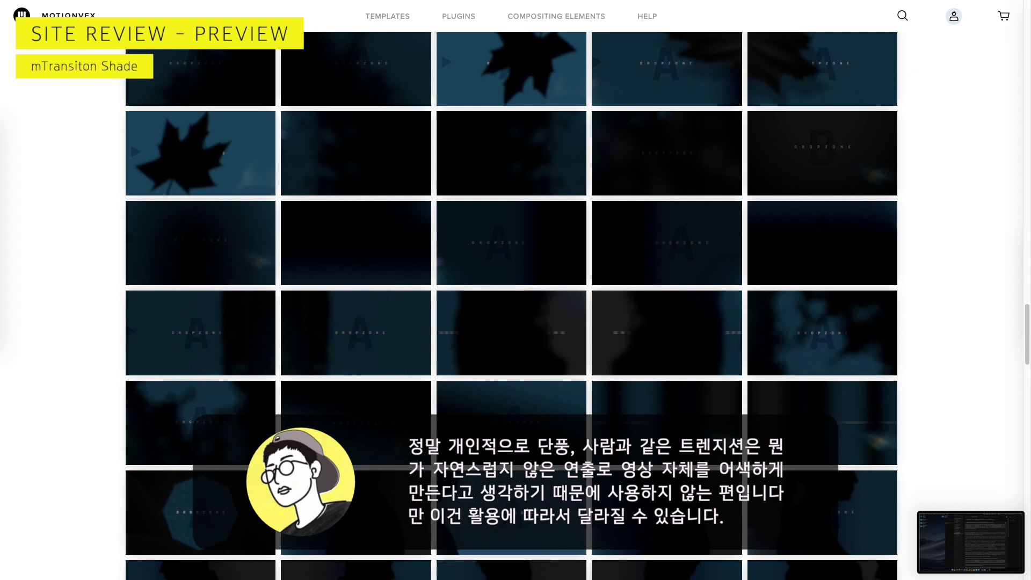
scroll(498, 427, down, 1)
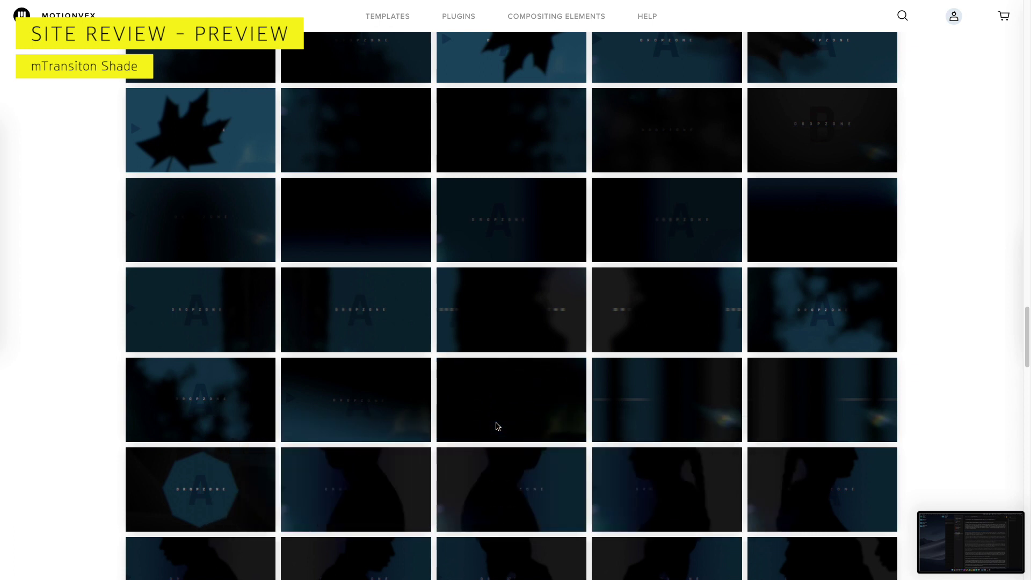
Review the remaining product page, including the tutorial video, the technical specification and the closing purchase section
scroll(498, 427, down, 8)
scroll(497, 426, down, 15)
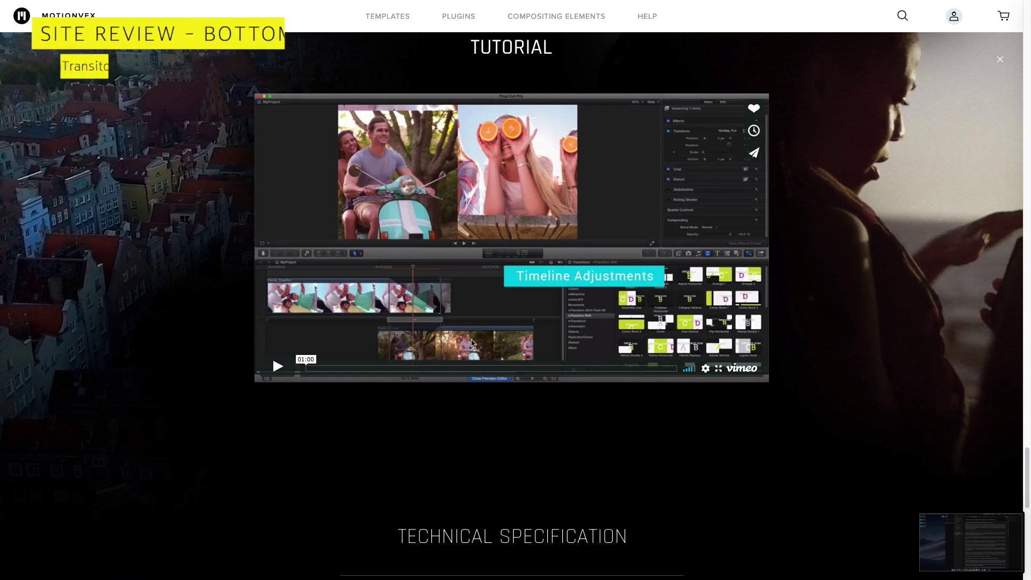
scroll(498, 426, down, 7)
scroll(471, 379, down, 5)
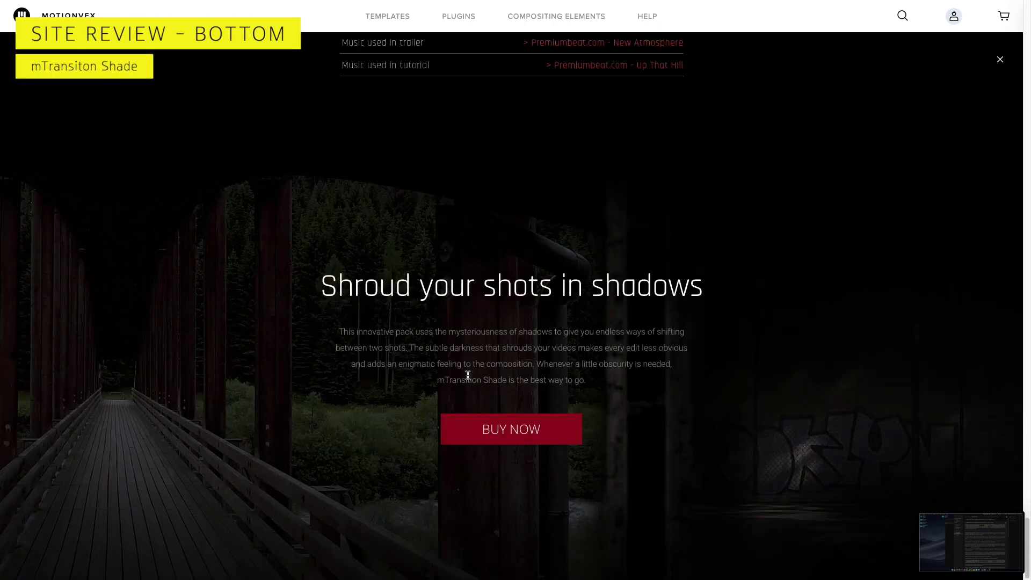
scroll(464, 344, up, 4)
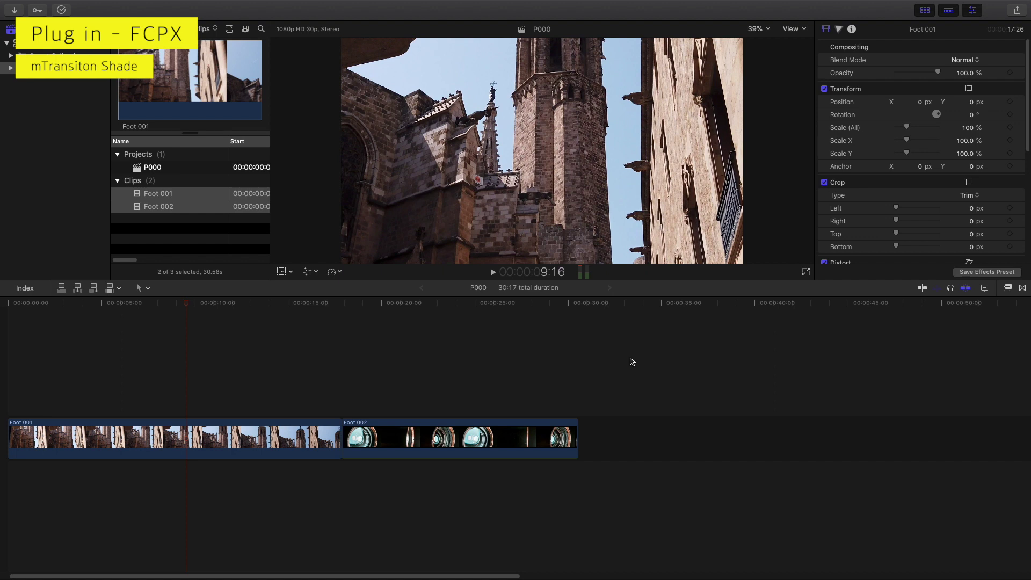
Switch to Final Cut Pro and look through the installed transitions in the mTransition Shade category
click(1023, 288)
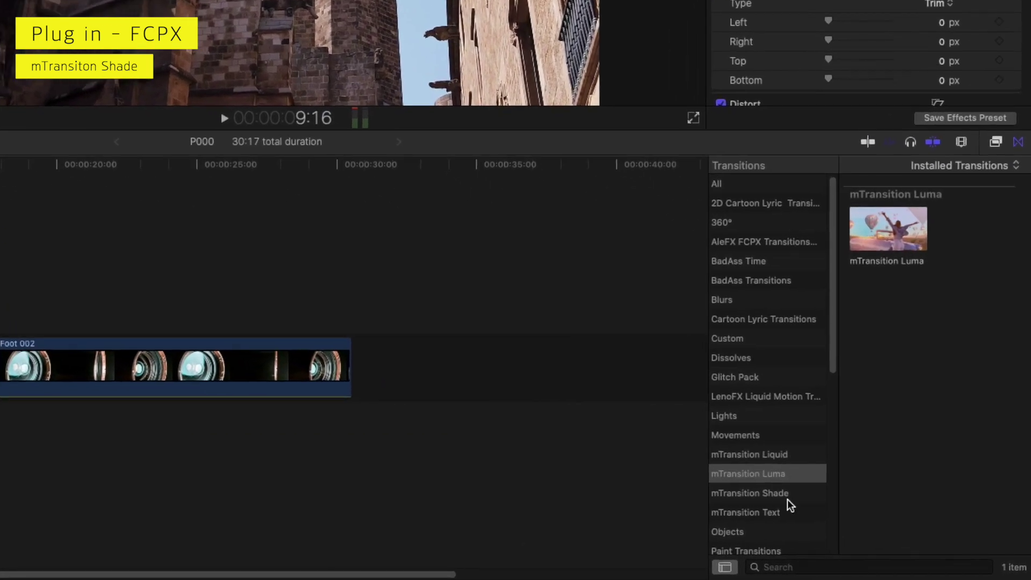
click(795, 495)
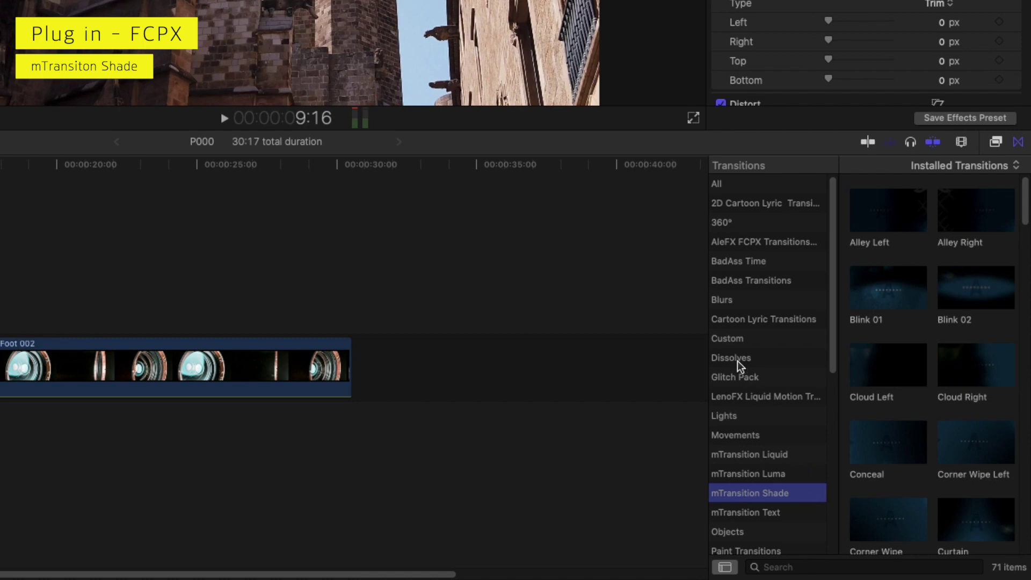
scroll(950, 317, down, 10)
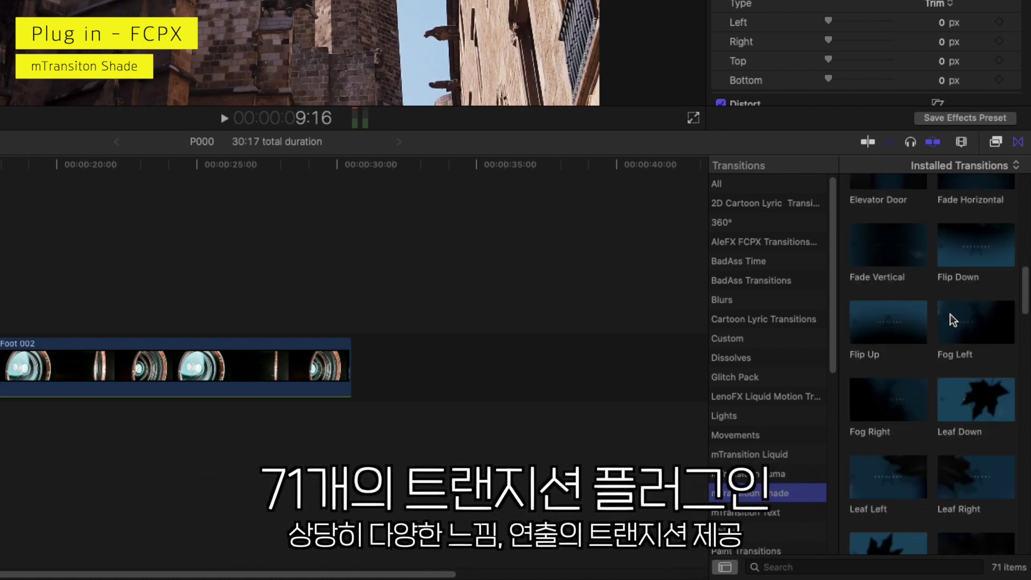
scroll(949, 317, down, 10)
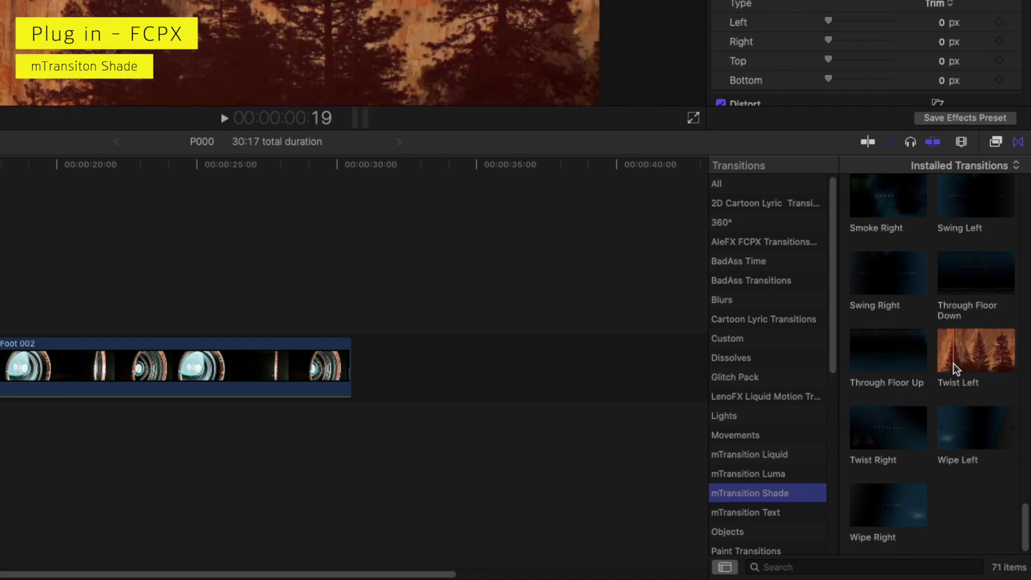
Apply the Twist Left transition between Foot 001 and Foot 002, overlapping the media to create it
drag(956, 369, 127, 376)
drag(485, 376, 412, 366)
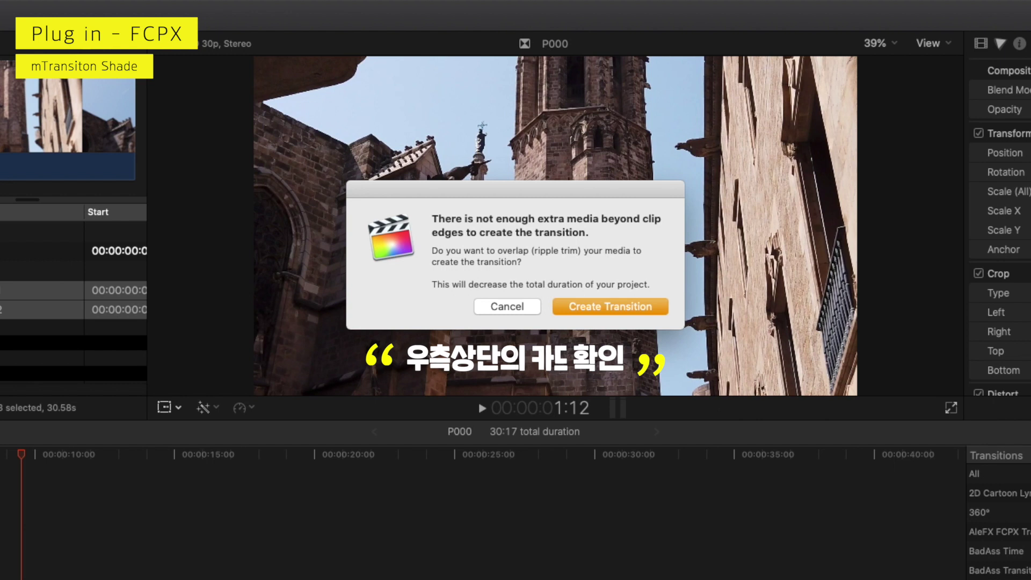
key(Return)
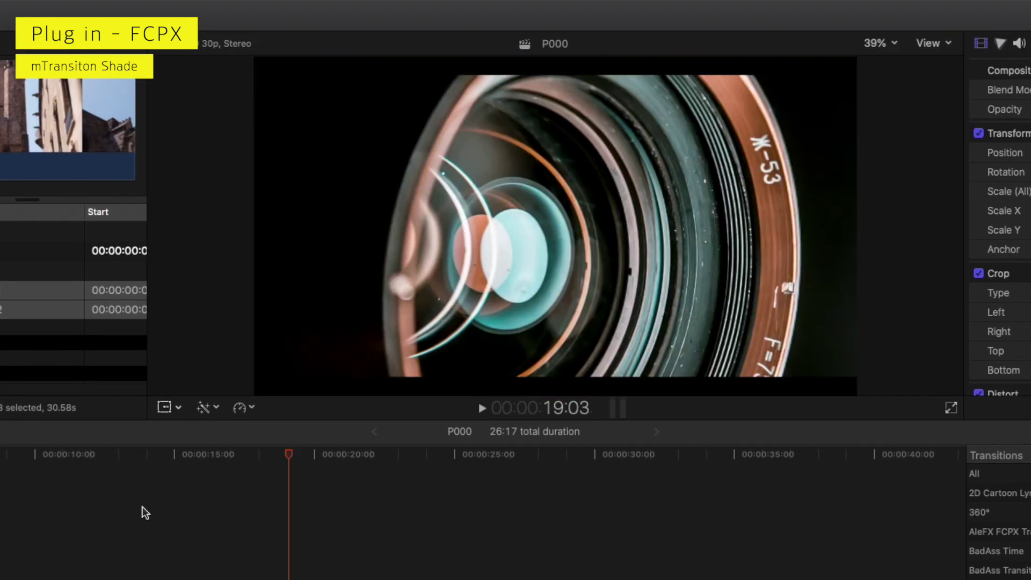
Play the cut between Foot 001 and Foot 002 to check the Twist Left transition
click(143, 508)
key(space)
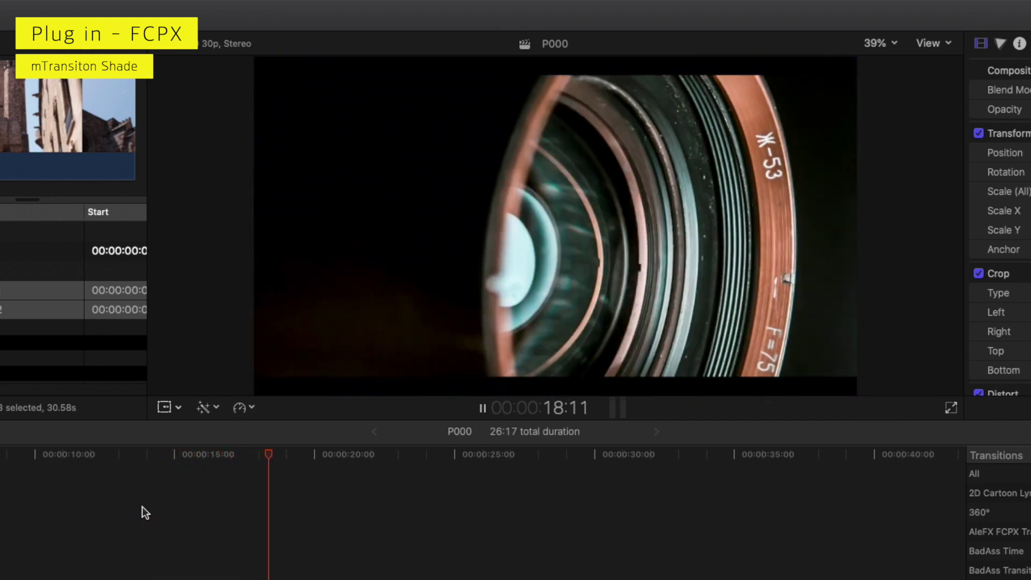
key(space)
click(225, 556)
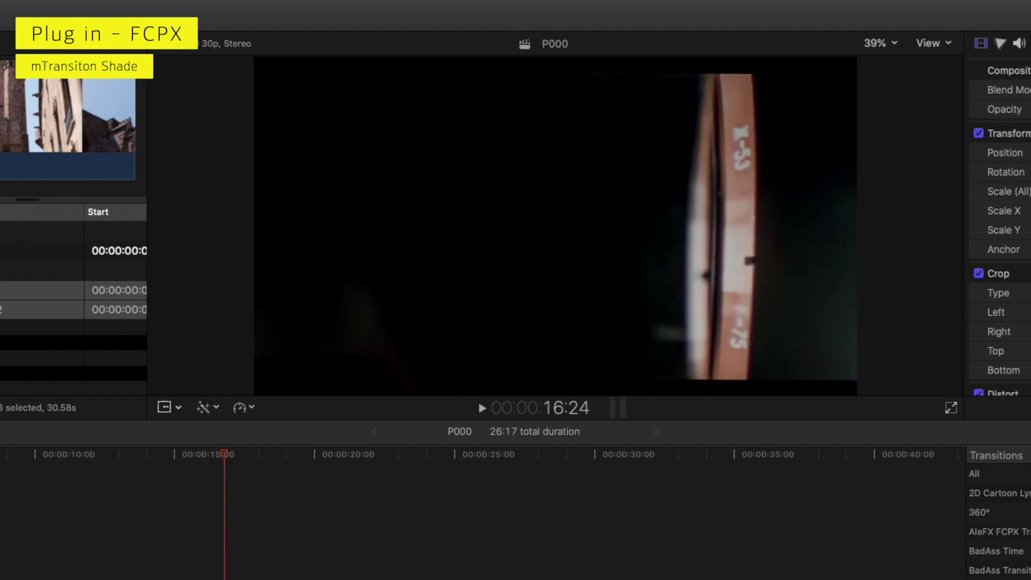
Select the Twist Left transition, park the playhead near its beginning, and try Footage Zoom Off both enabled and disabled
click(225, 578)
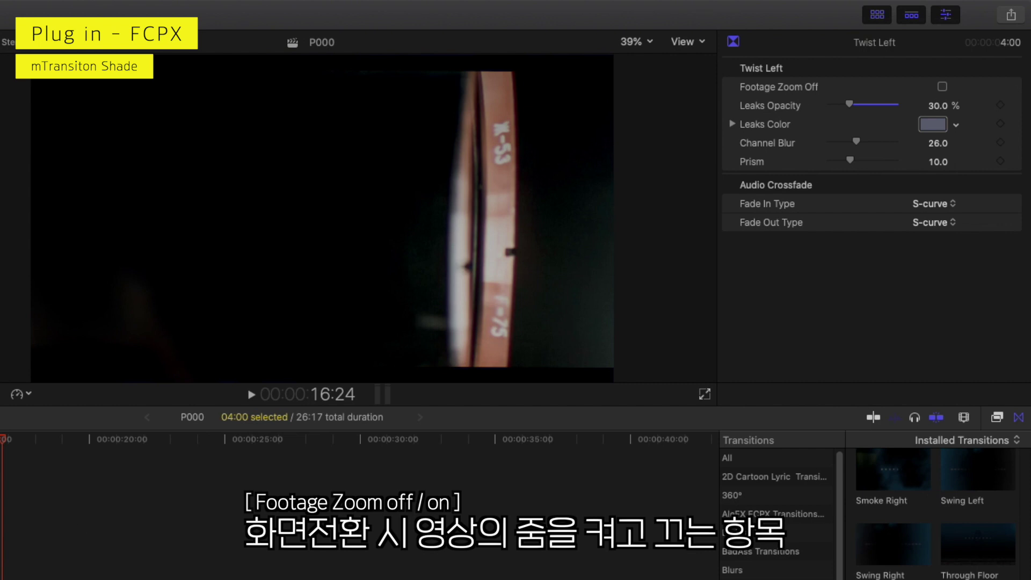
click(1, 578)
click(1, 579)
click(1, 578)
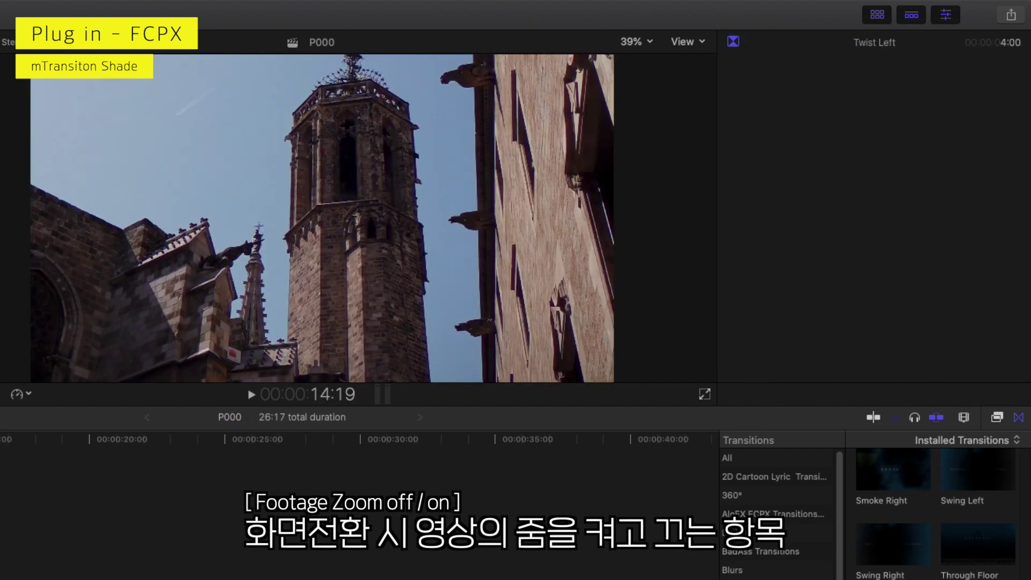
drag(1, 440, 2, 450)
click(1, 578)
click(942, 86)
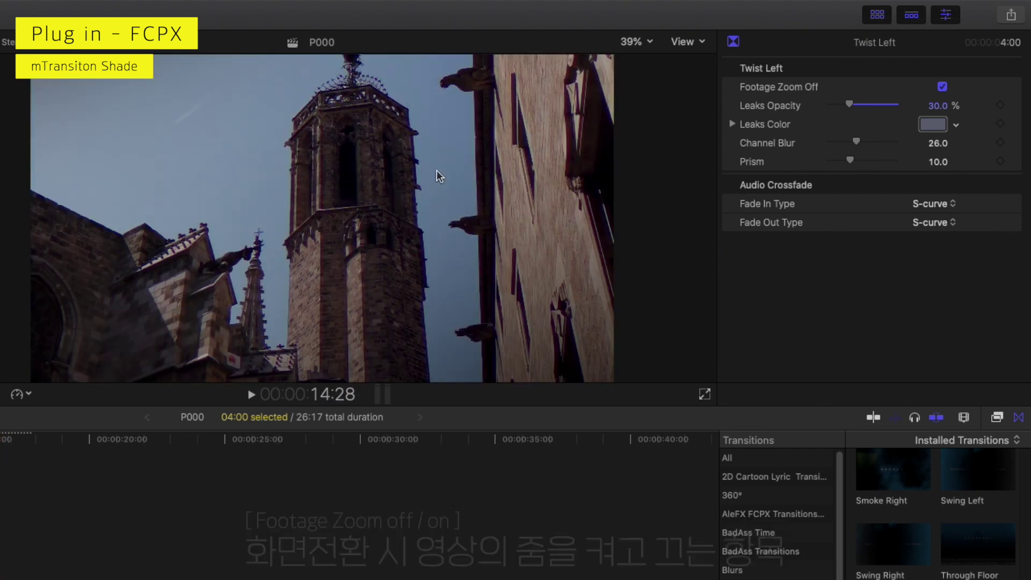
click(944, 87)
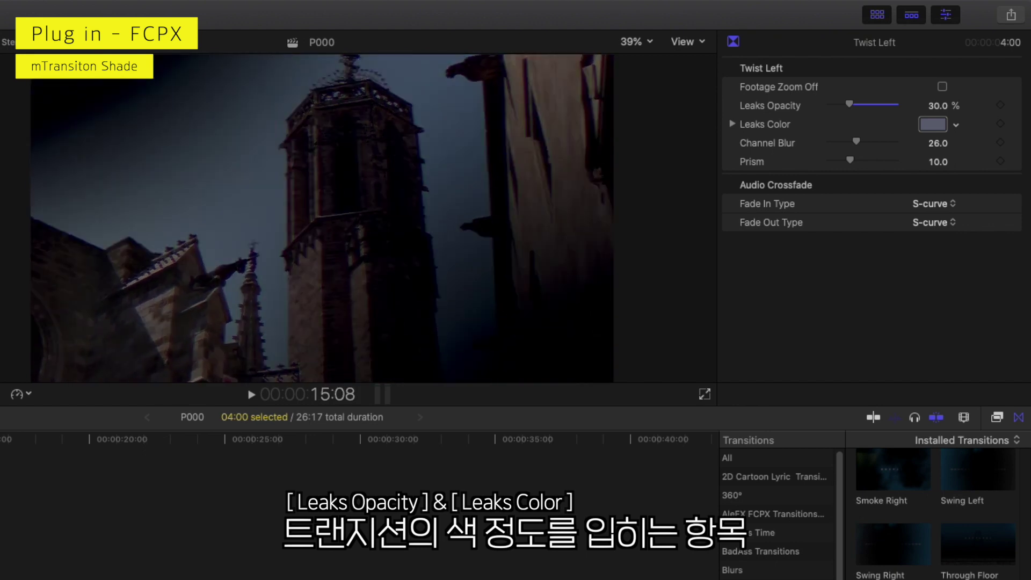
Set the Twist Left transition's Leaks Opacity to 52.89% and its Leaks Color to Yellow from the Apple palette
mouse_move(849, 104)
mouse_down()
mouse_move(777, 108)
mouse_move(864, 115)
mouse_up()
click(933, 125)
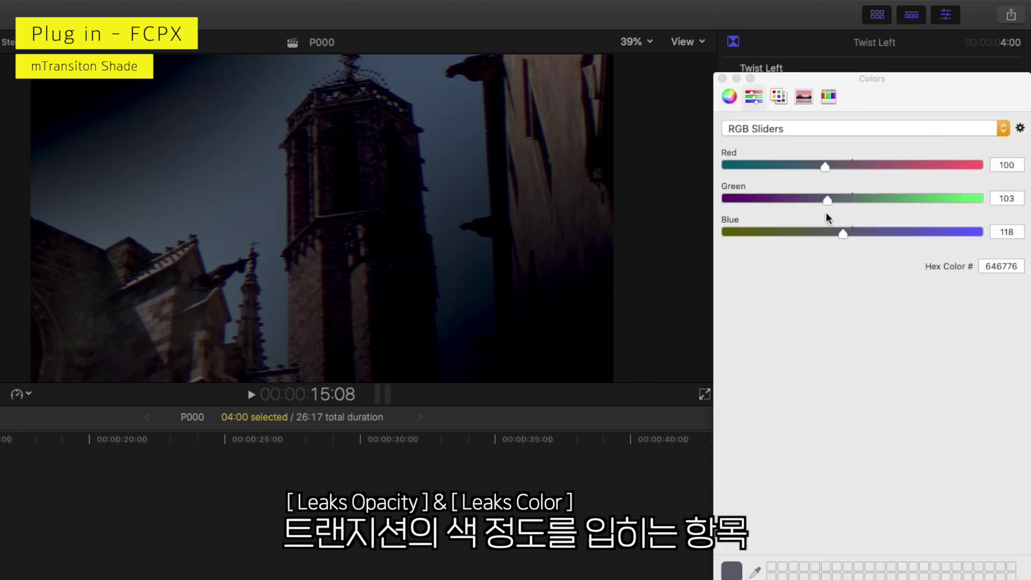
drag(824, 79, 824, 265)
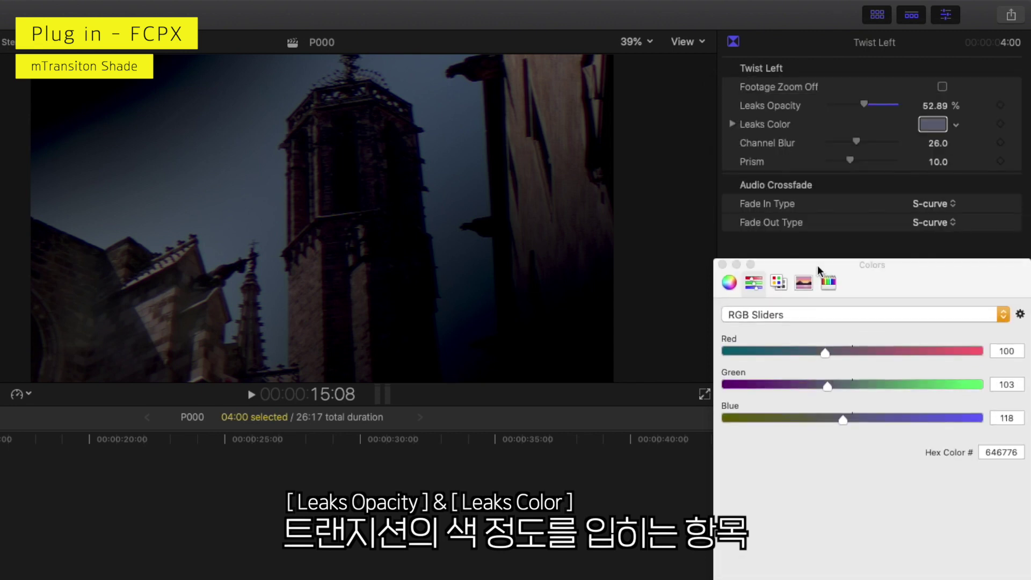
click(739, 289)
click(779, 283)
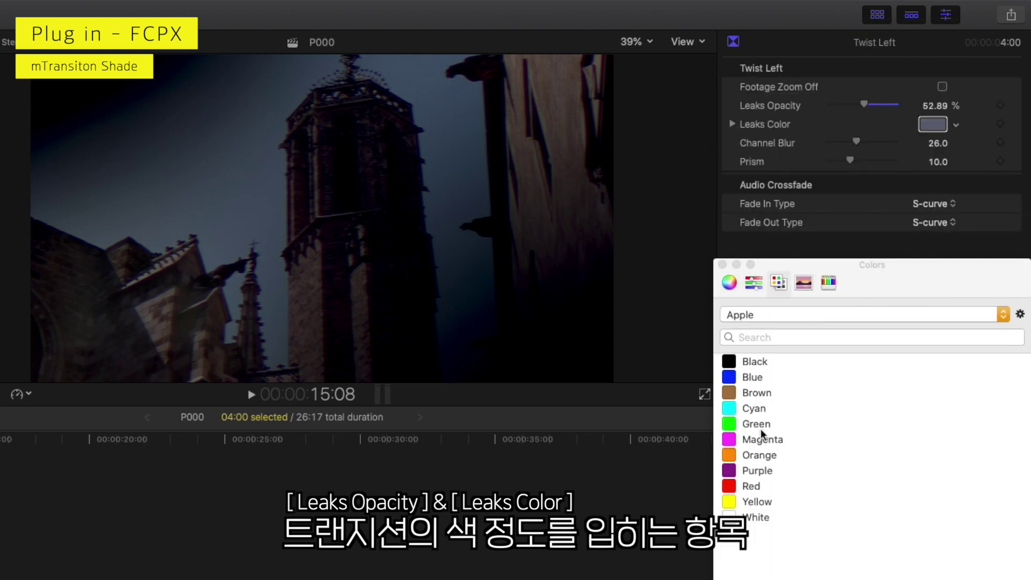
click(758, 504)
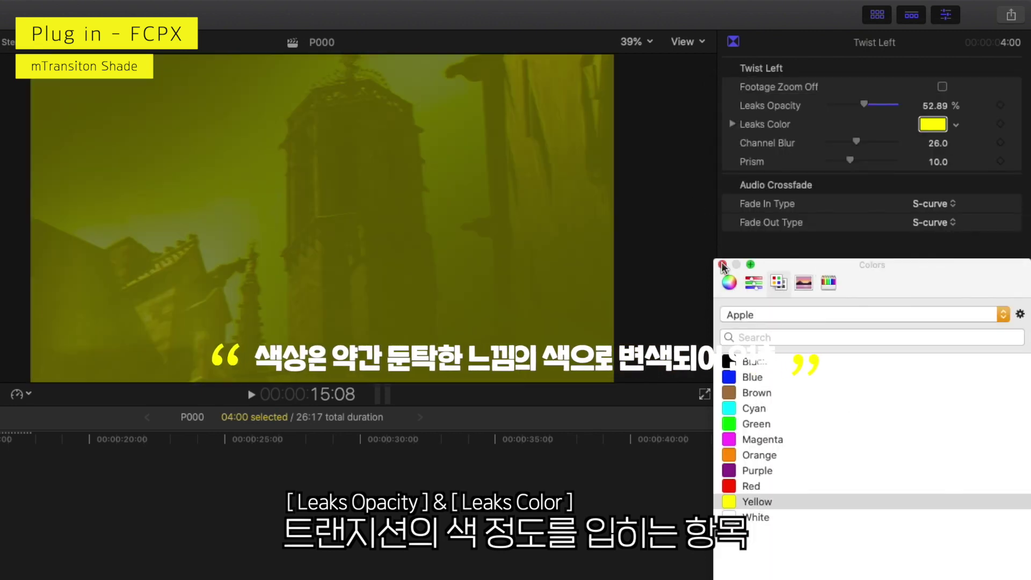
click(832, 128)
Lower the transition's Leaks Opacity to 0%, and try a Channel Blur of 64 before resetting it to its default
drag(862, 103, 832, 114)
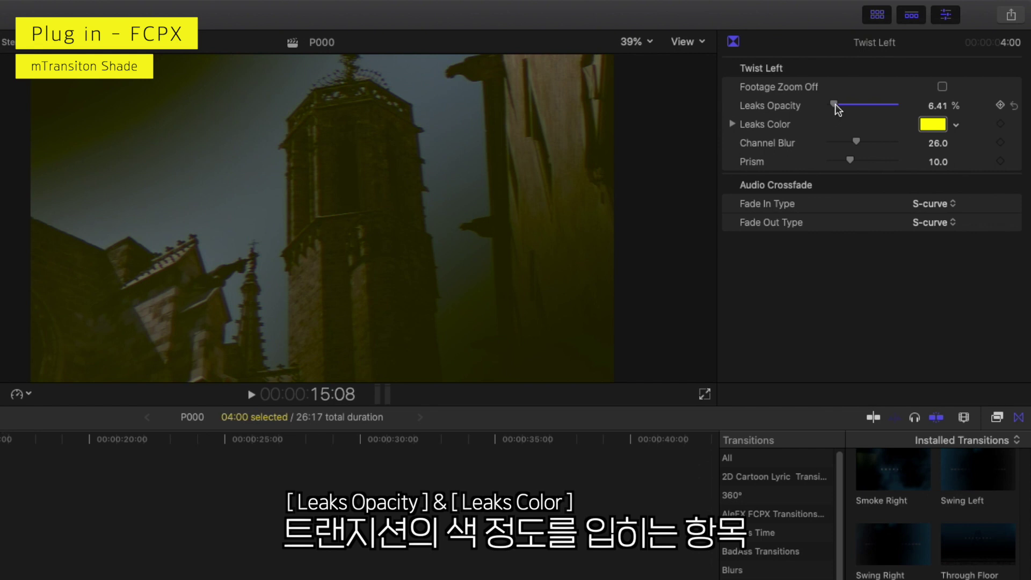
drag(836, 108, 750, 121)
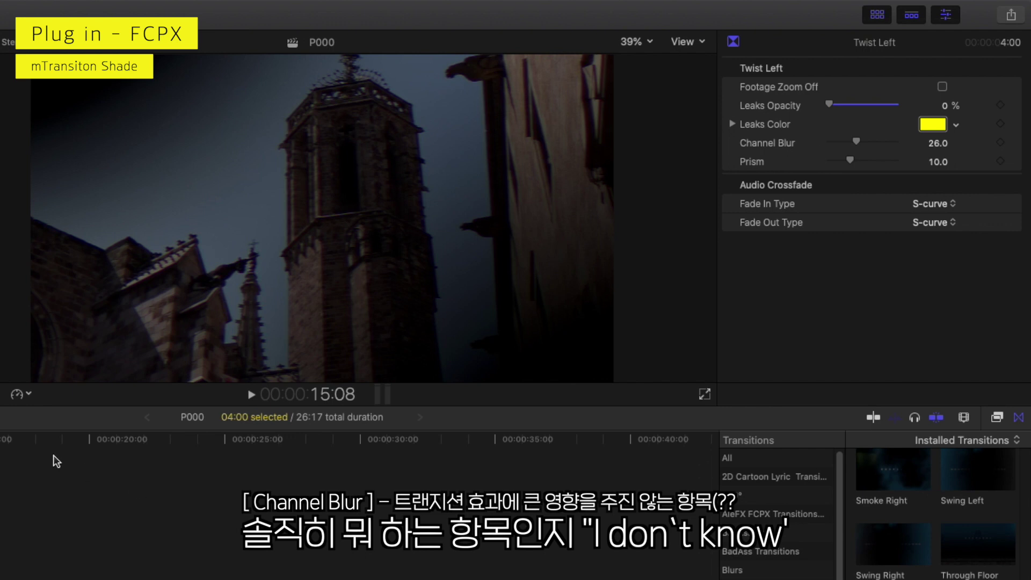
drag(844, 143, 898, 146)
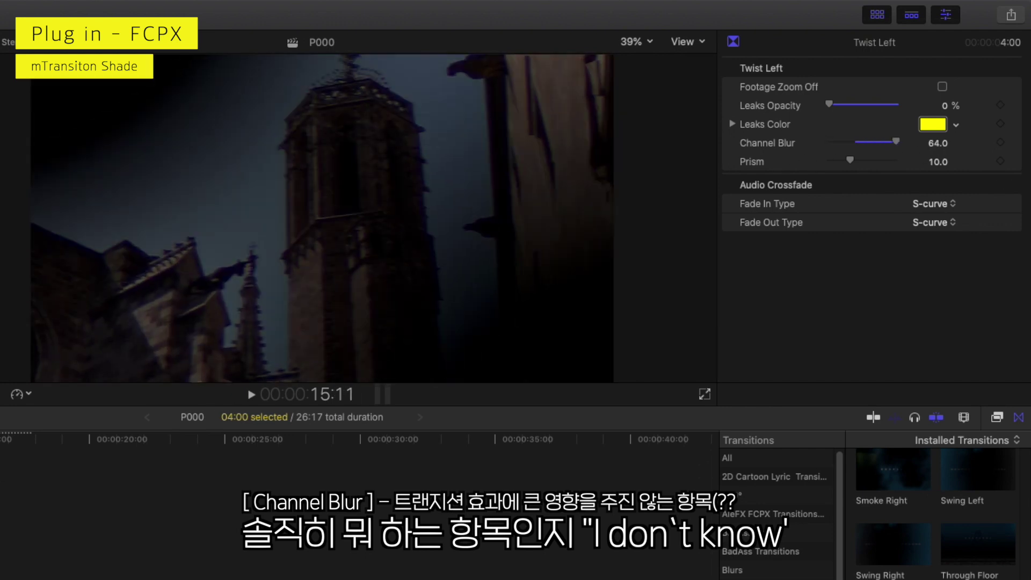
click(1014, 143)
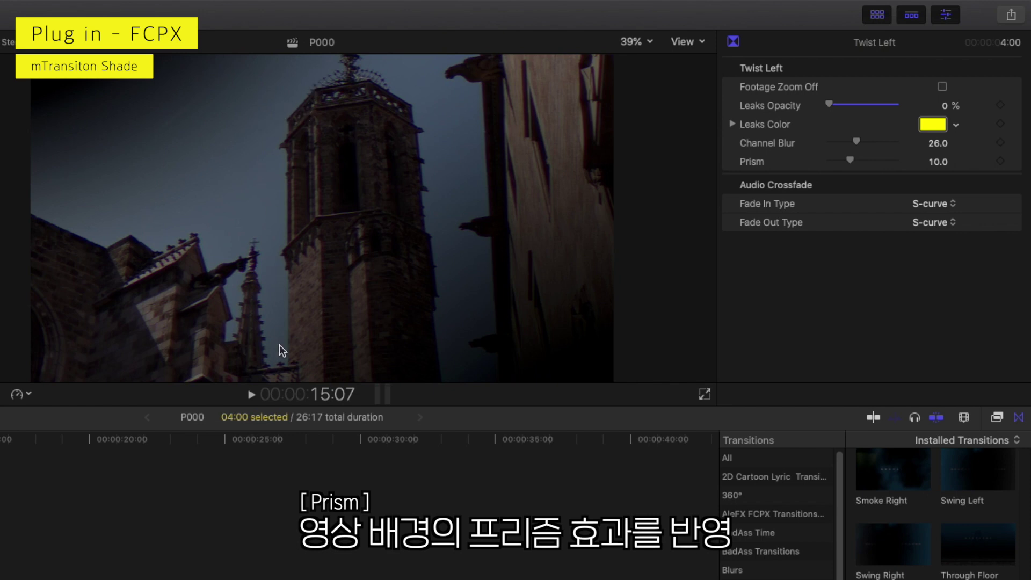
Try Prism values of 32 and 0 on the Twist Left transition, then settle on 27
drag(850, 160, 929, 165)
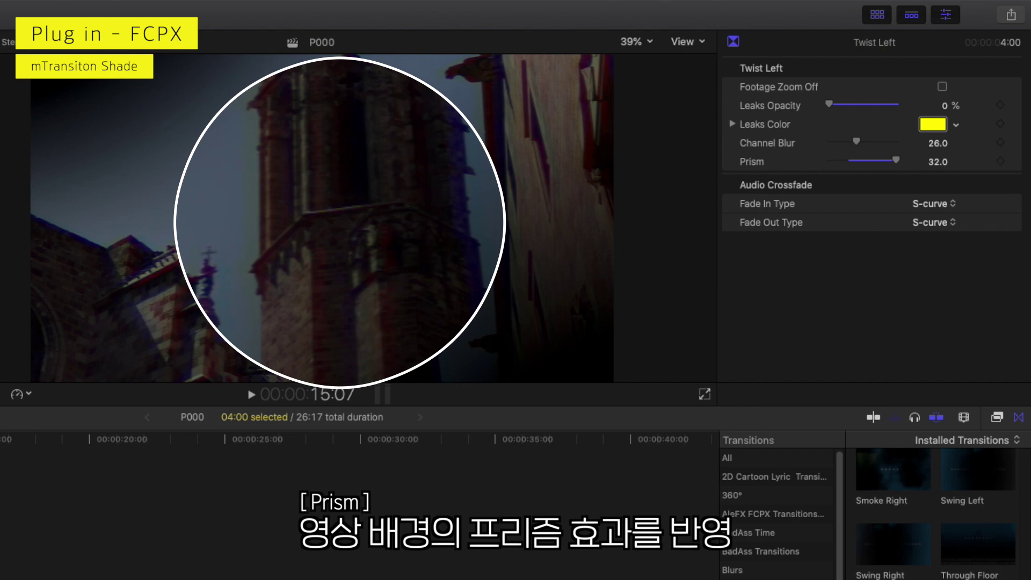
drag(895, 162, 563, 191)
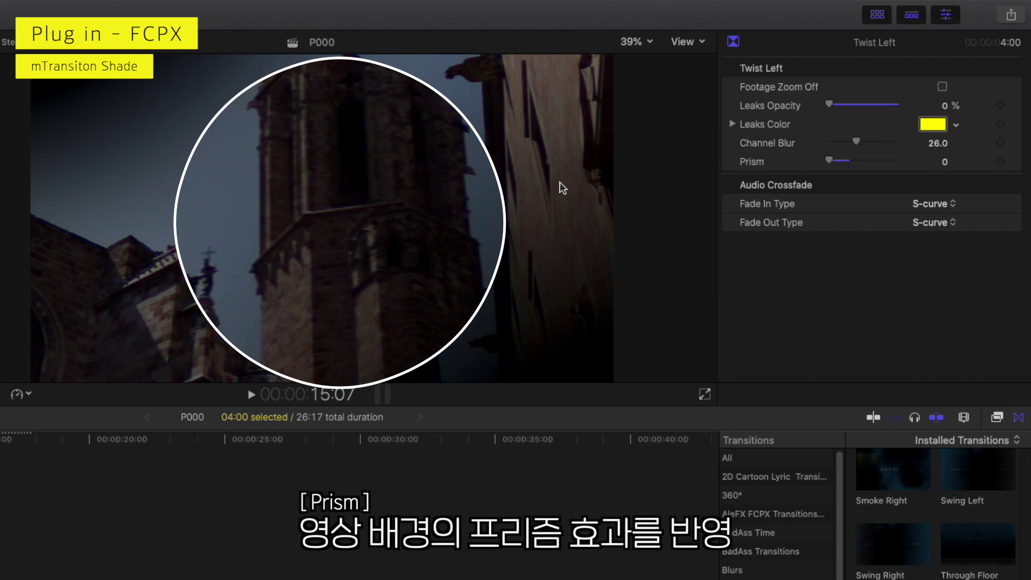
click(848, 161)
drag(848, 162, 886, 161)
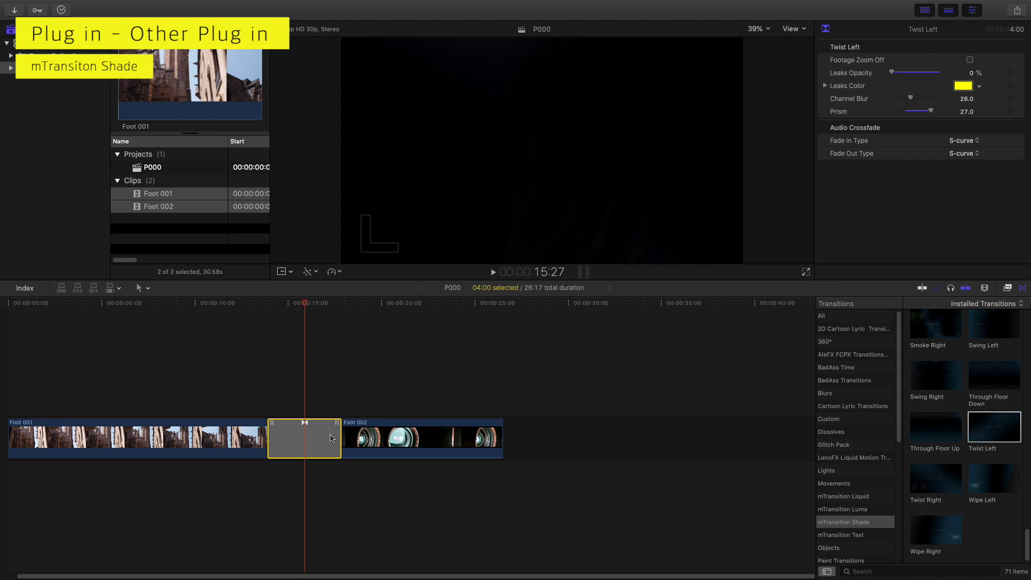
Replace the Twist Left transition between Foot 001 and Foot 002 with Silhouette 04 Right from mTransition Shade
key(Delete)
scroll(967, 450, up, 5)
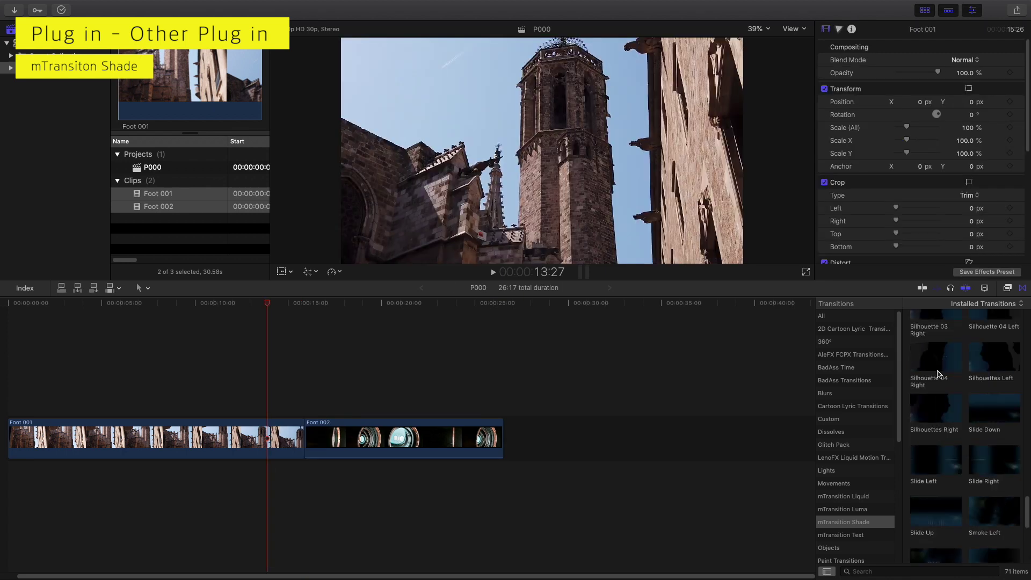
drag(938, 373, 276, 414)
Scrub the playhead back and forth across the transition between the two clips to preview its effect
drag(266, 306, 297, 305)
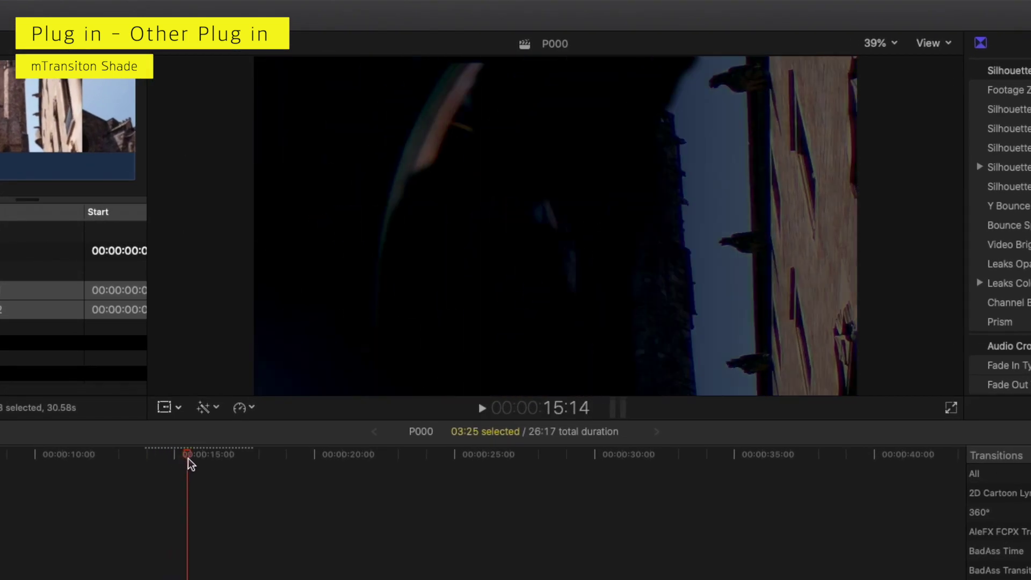
drag(190, 464, 199, 504)
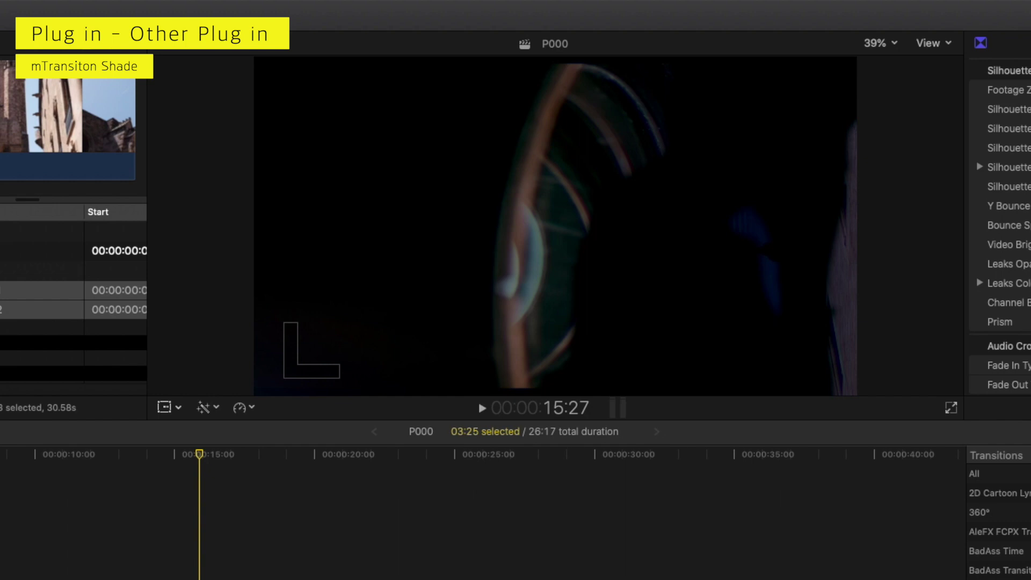
drag(199, 504, 200, 504)
drag(193, 468, 169, 462)
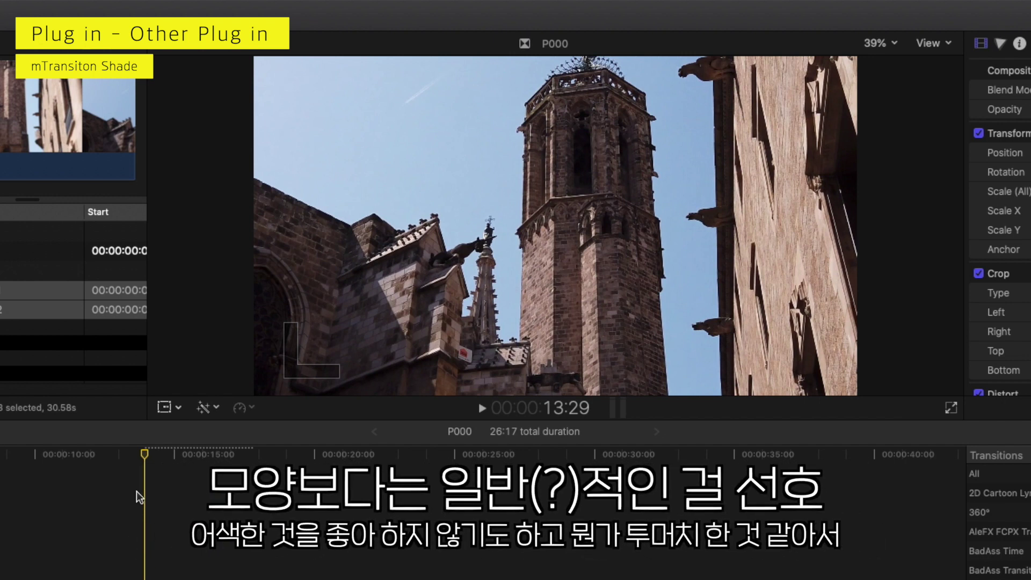
drag(149, 465, 208, 462)
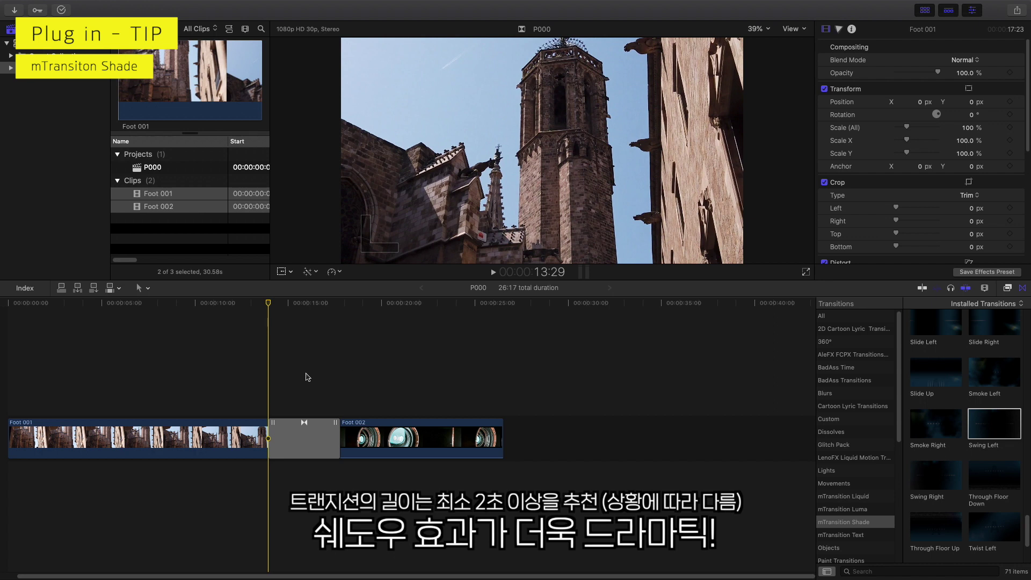
Select the Swing Left transition between Foot 001 and Foot 002 and examine its extent and end edges
click(285, 443)
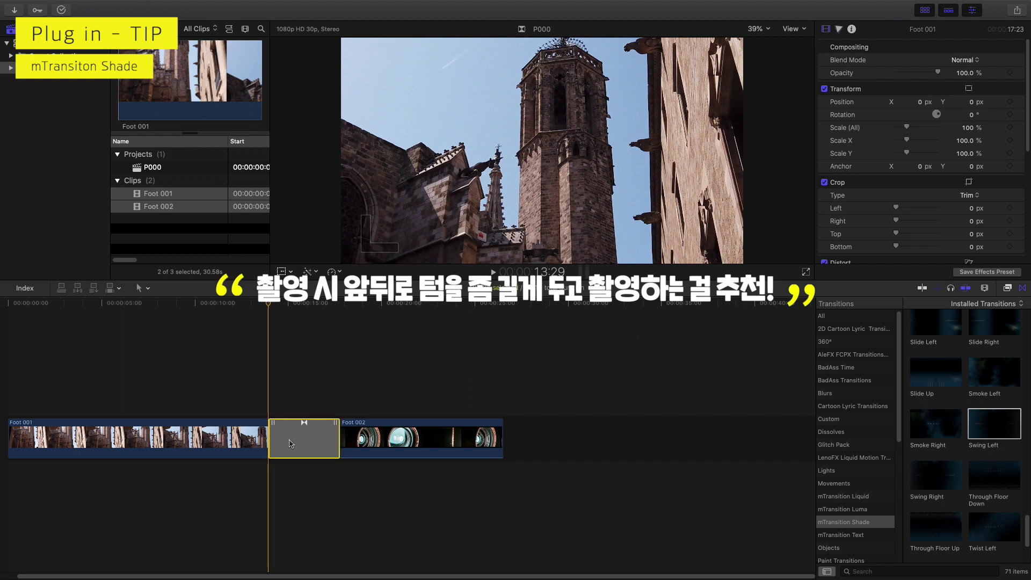
mouse_move(336, 432)
mouse_down()
mouse_move(385, 430)
mouse_move(325, 439)
mouse_up()
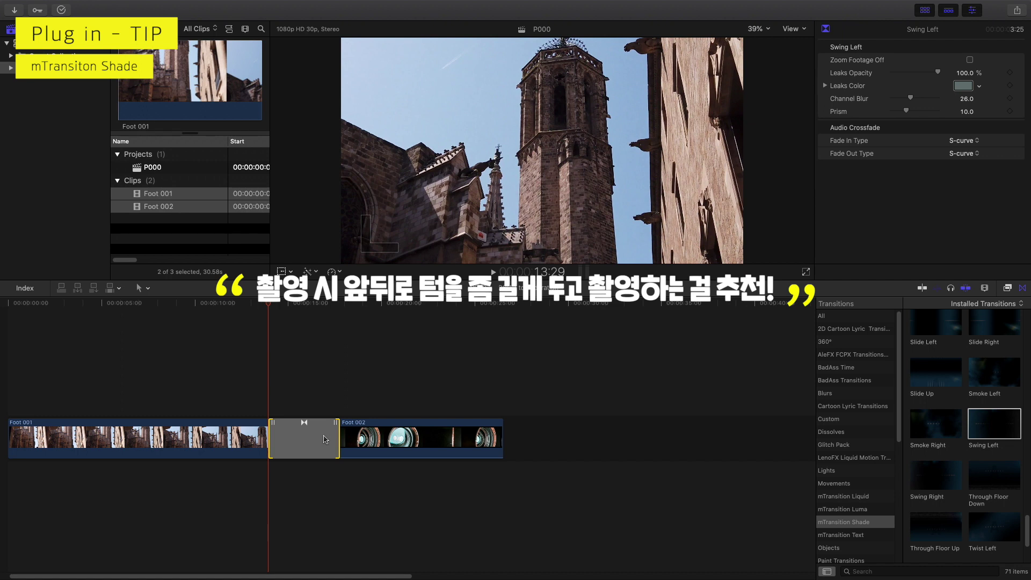
click(301, 447)
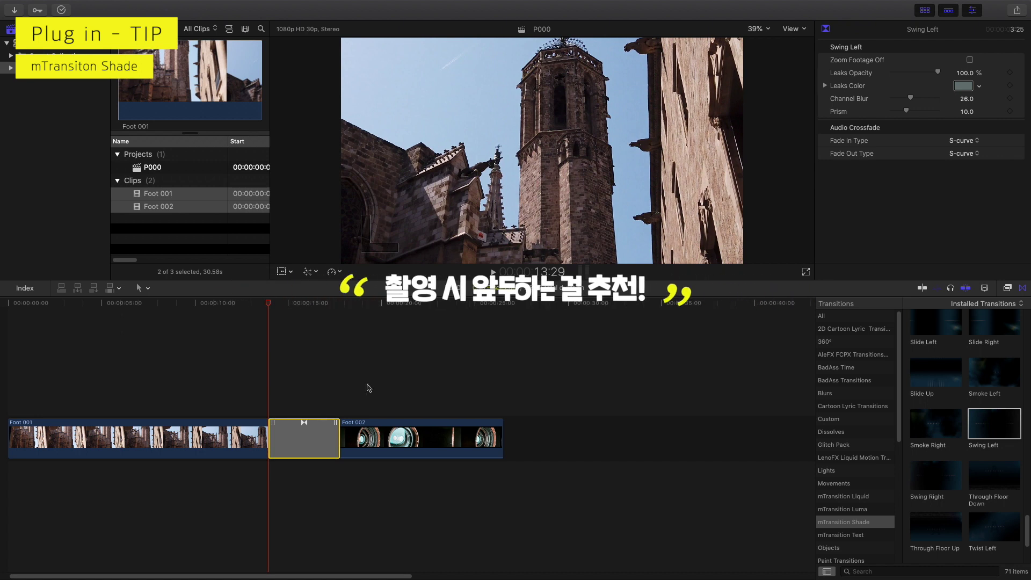